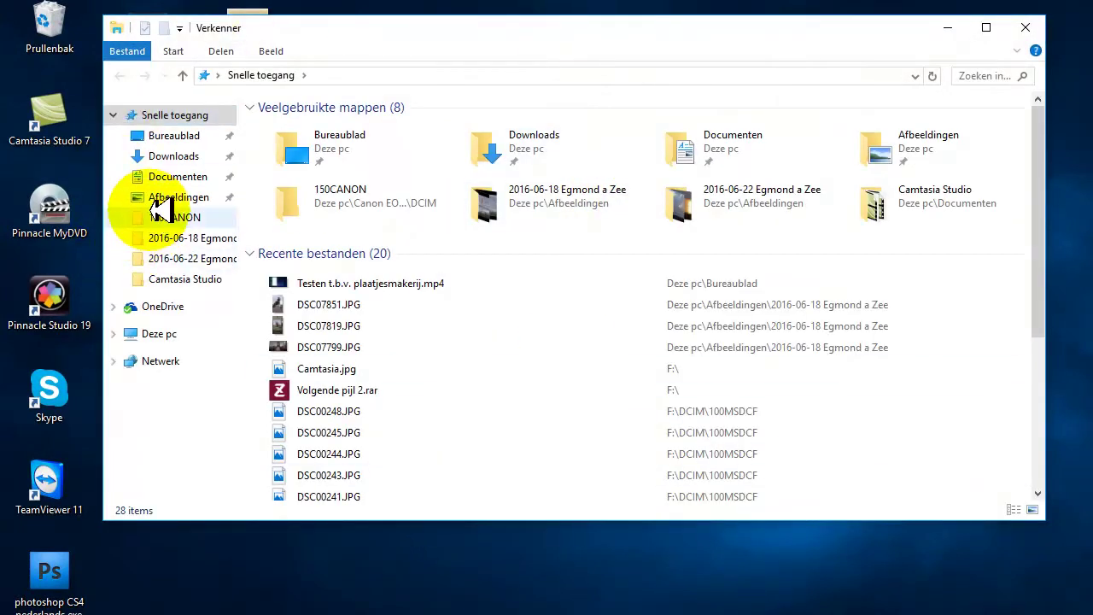
Open the 2016-06-18 Egmond a Zee folder in Afbeeldingen and shift its window slightly aside.
left_click(177, 195)
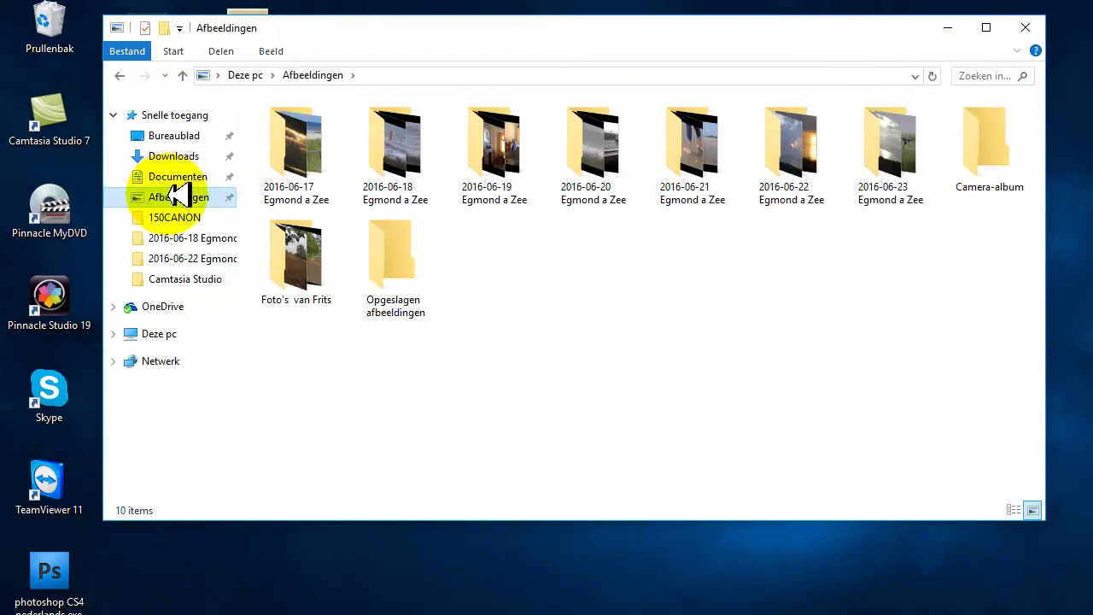
double_click(399, 160)
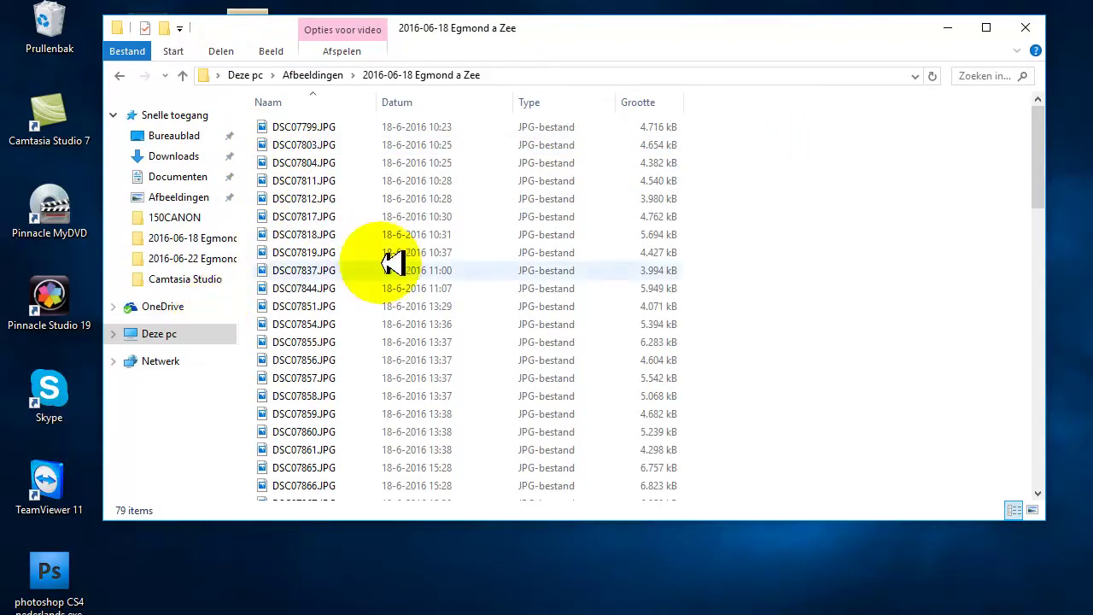
left_click_drag(754, 20, 709, 22)
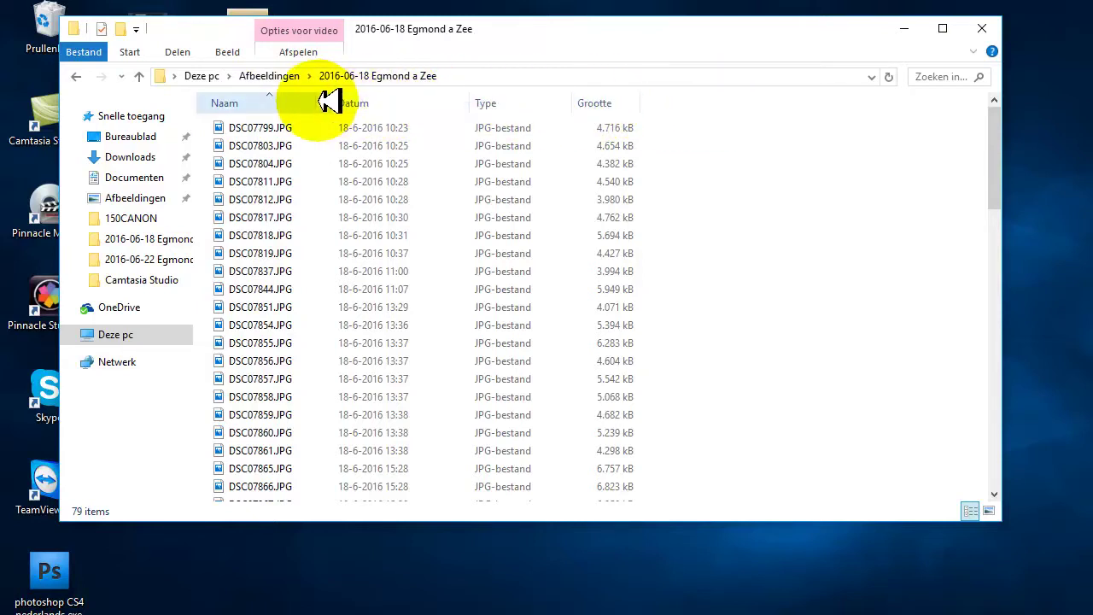
Add the Aanmaakdatum column to the file list and remove it again.
right_click(708, 103)
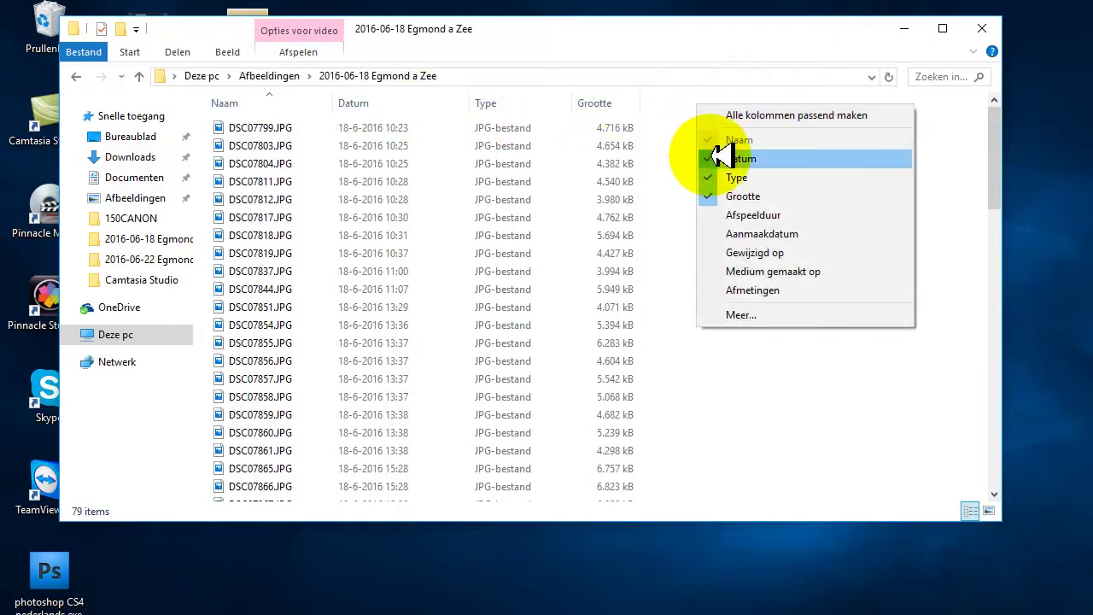
left_click(733, 234)
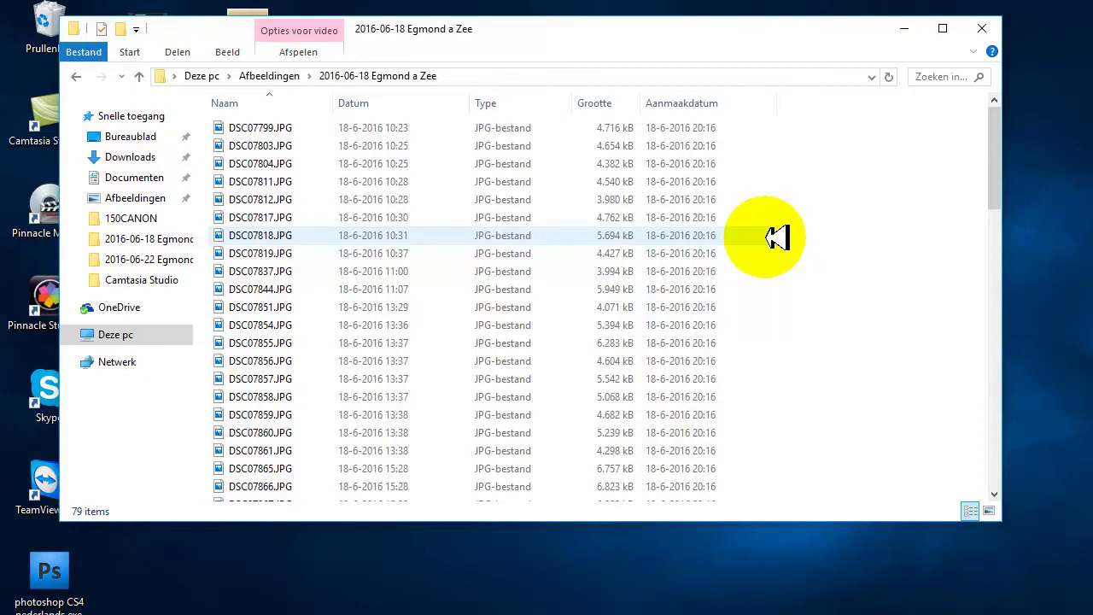
right_click(842, 100)
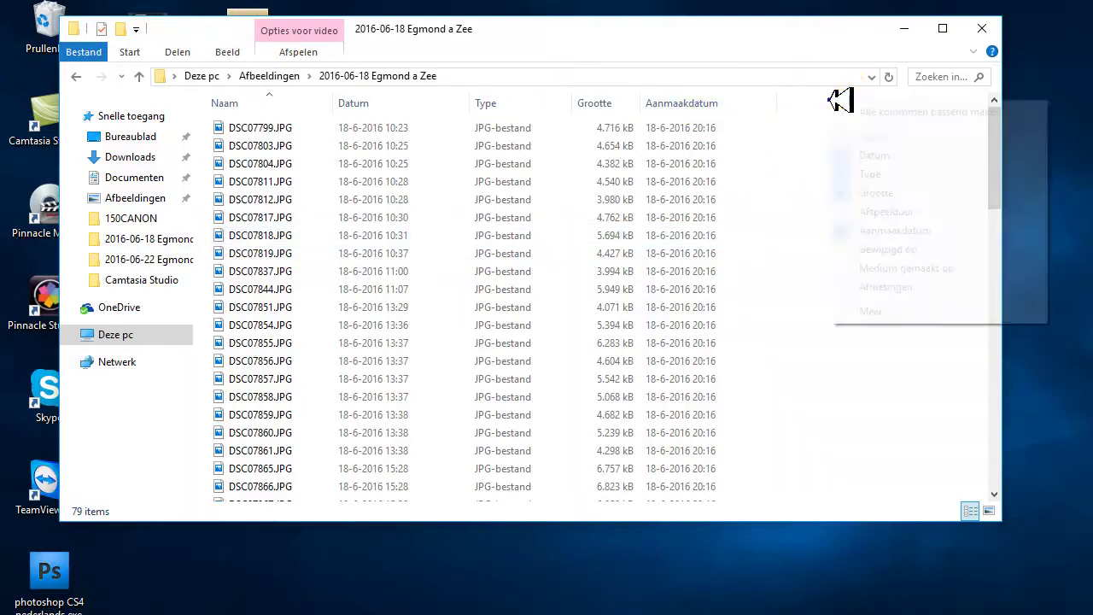
left_click(852, 231)
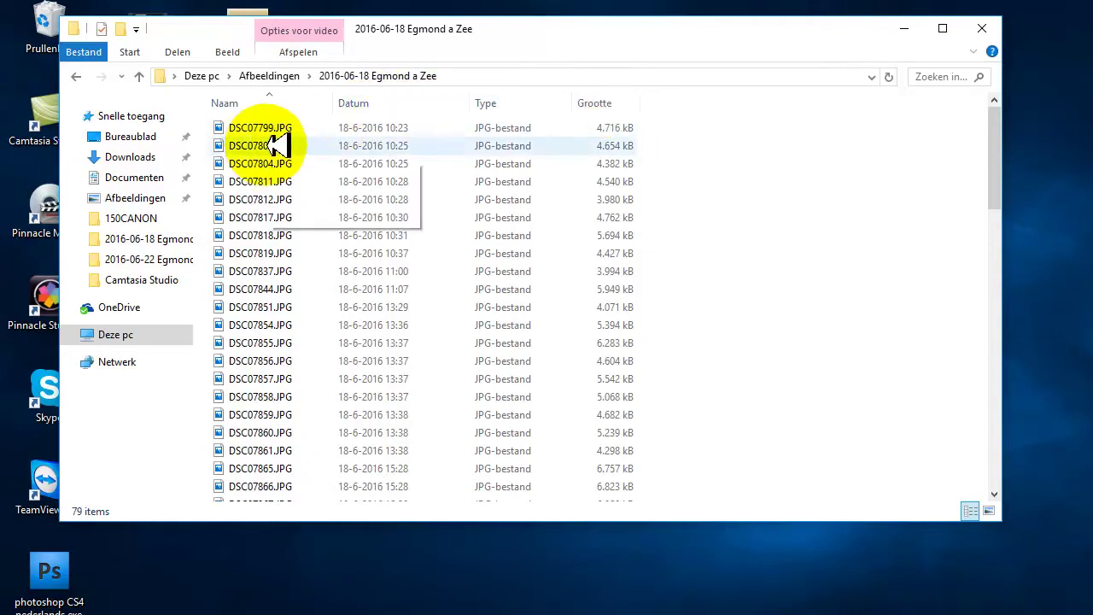
Sort the files by Grootte, largest first and smallest first, and return to sorting by Naam.
mouse_move(271, 127)
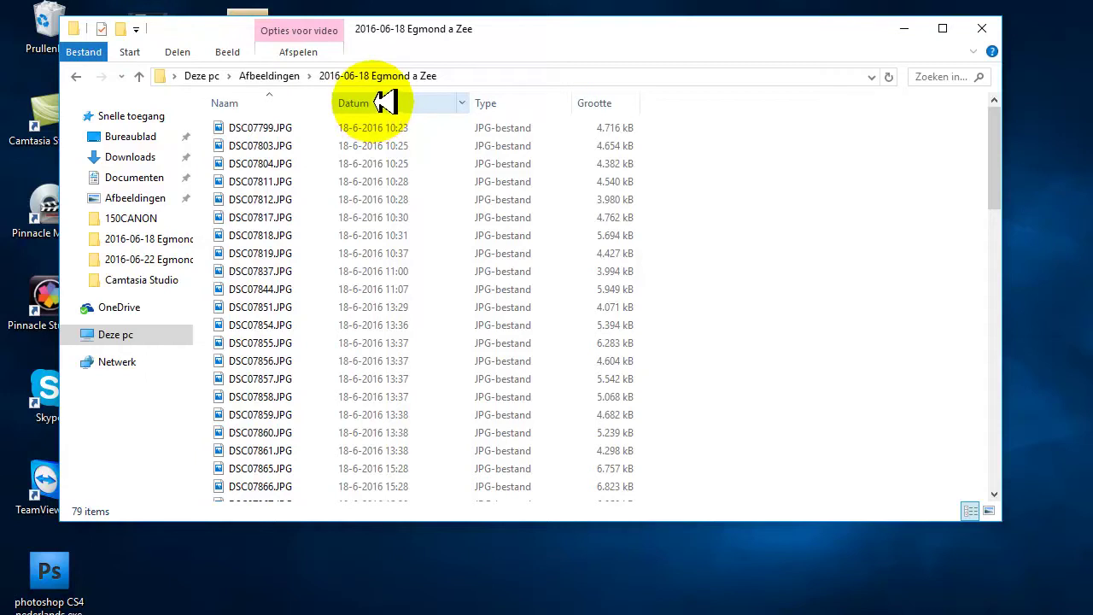
left_click(622, 103)
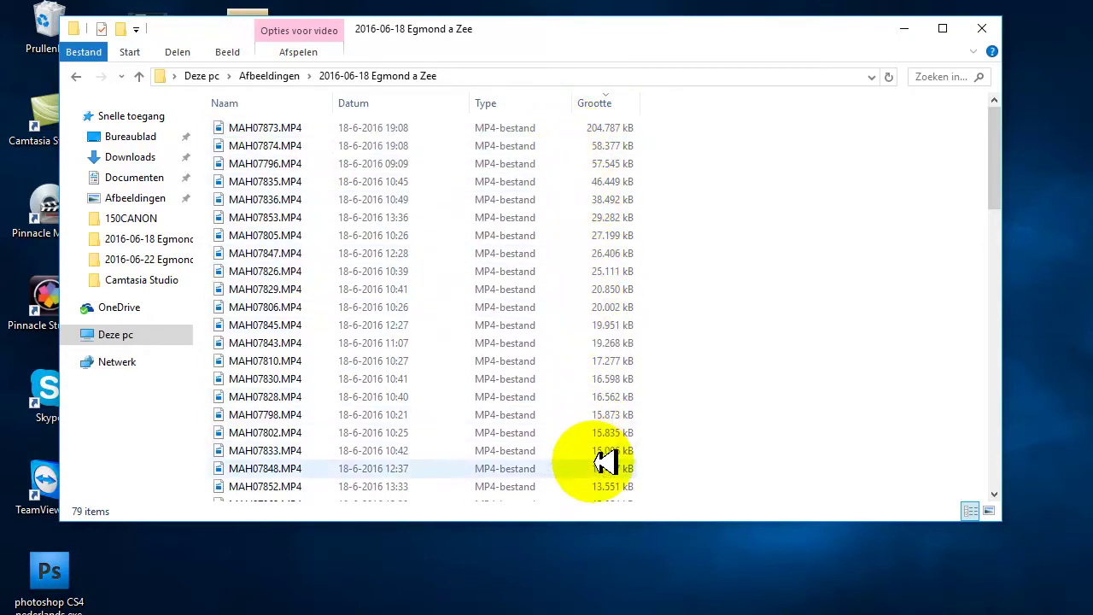
left_click(608, 102)
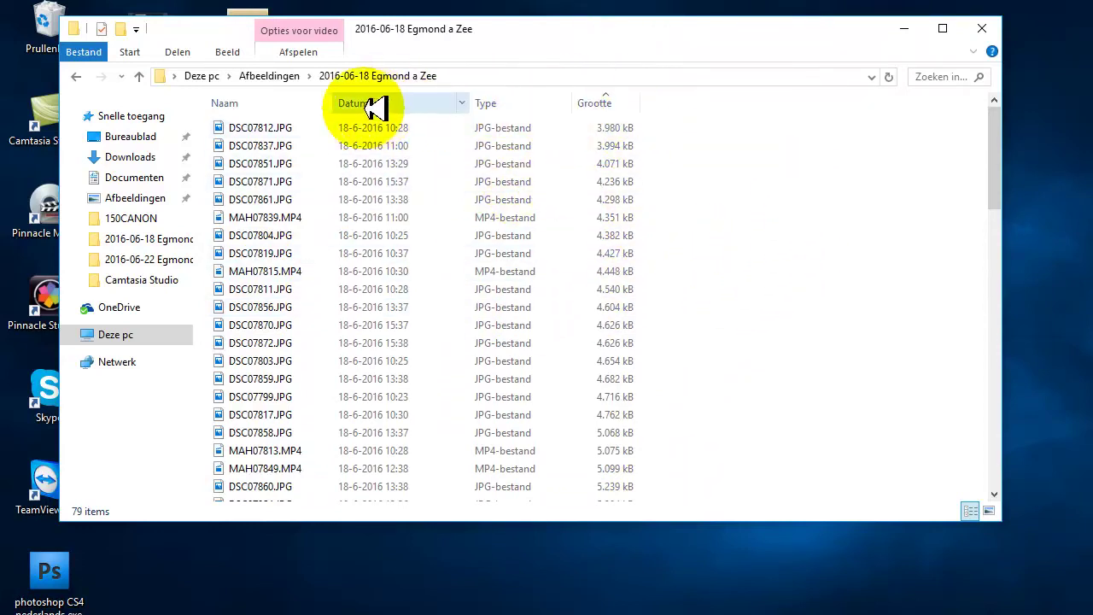
left_click(267, 102)
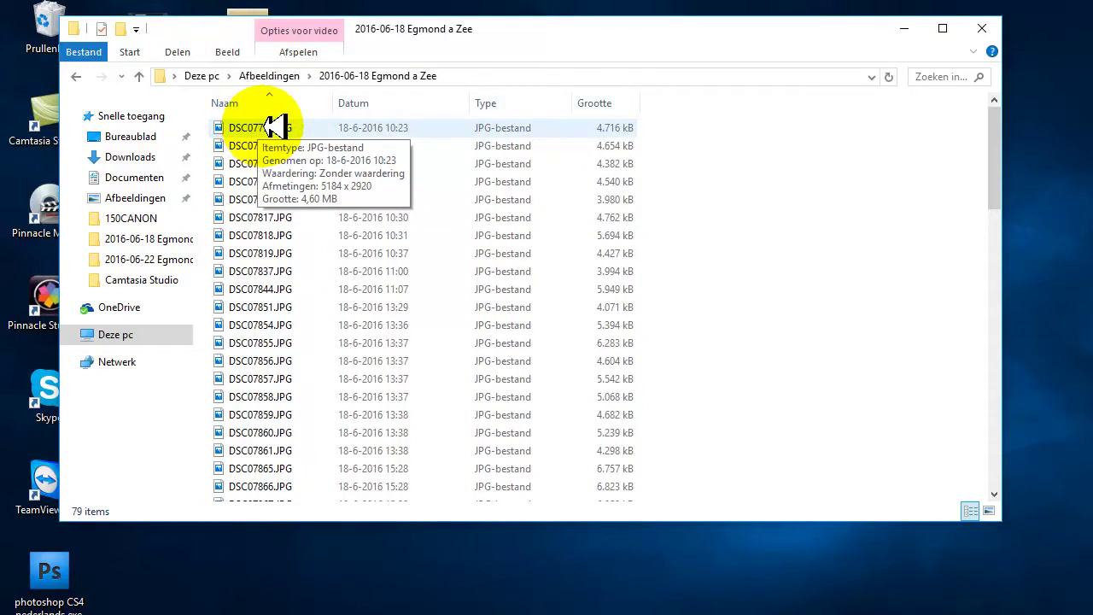
Open the properties of DSC07799.JPG and clear the folder window away to examine the general file information.
left_click(275, 127)
right_click(276, 128)
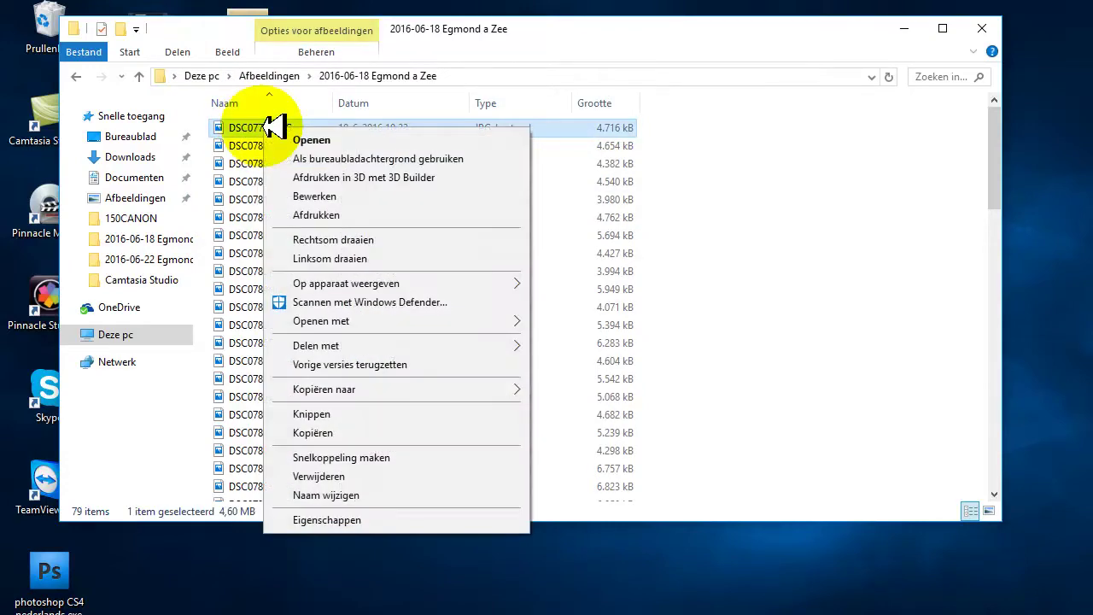
left_click(355, 516)
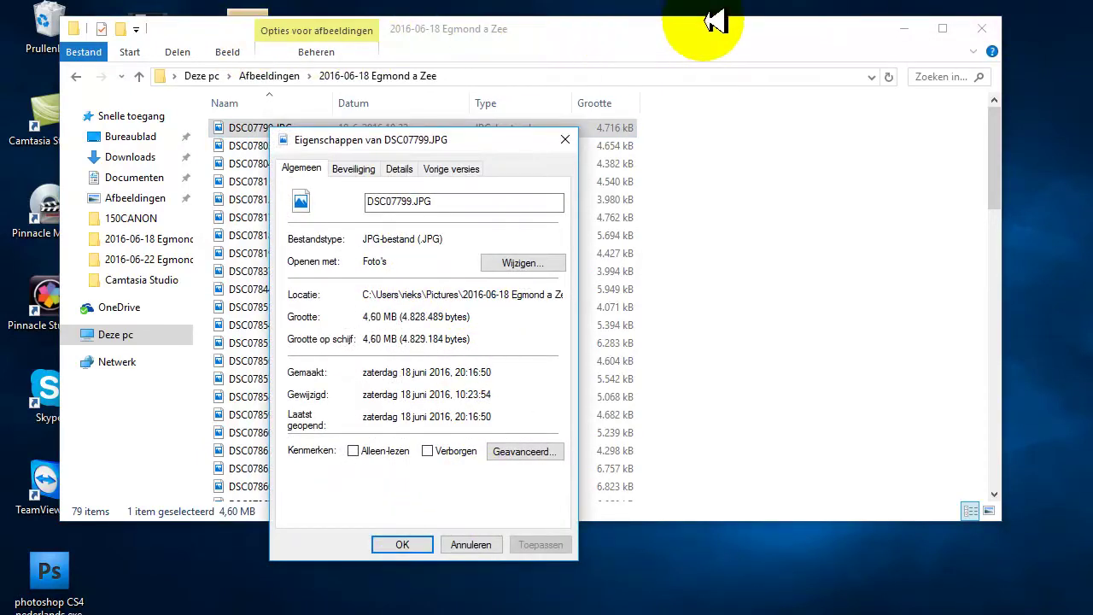
left_click(905, 27)
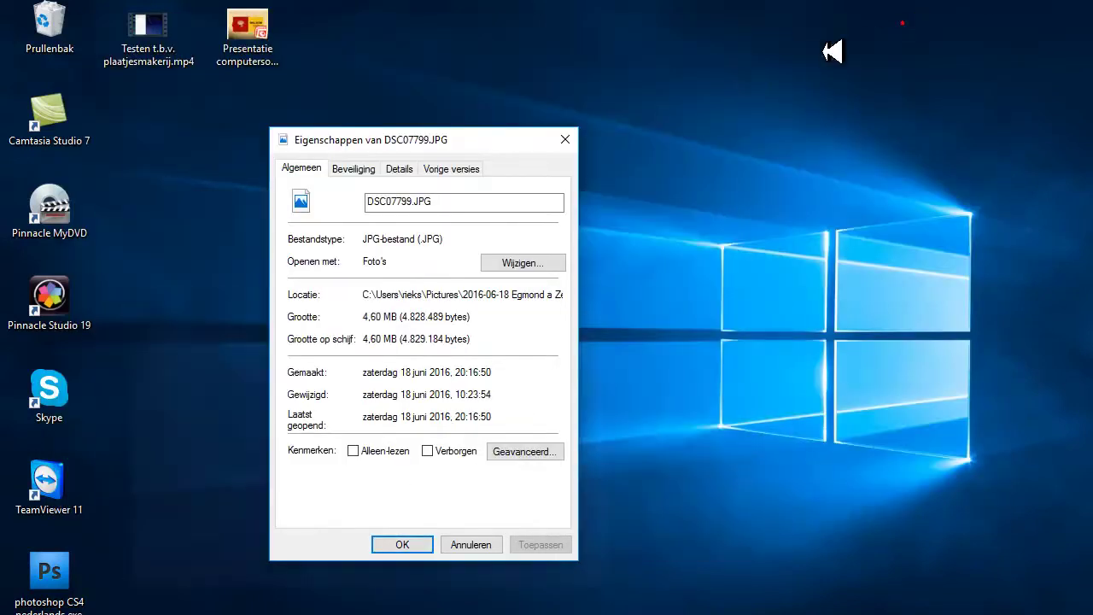
left_click_drag(512, 143, 594, 22)
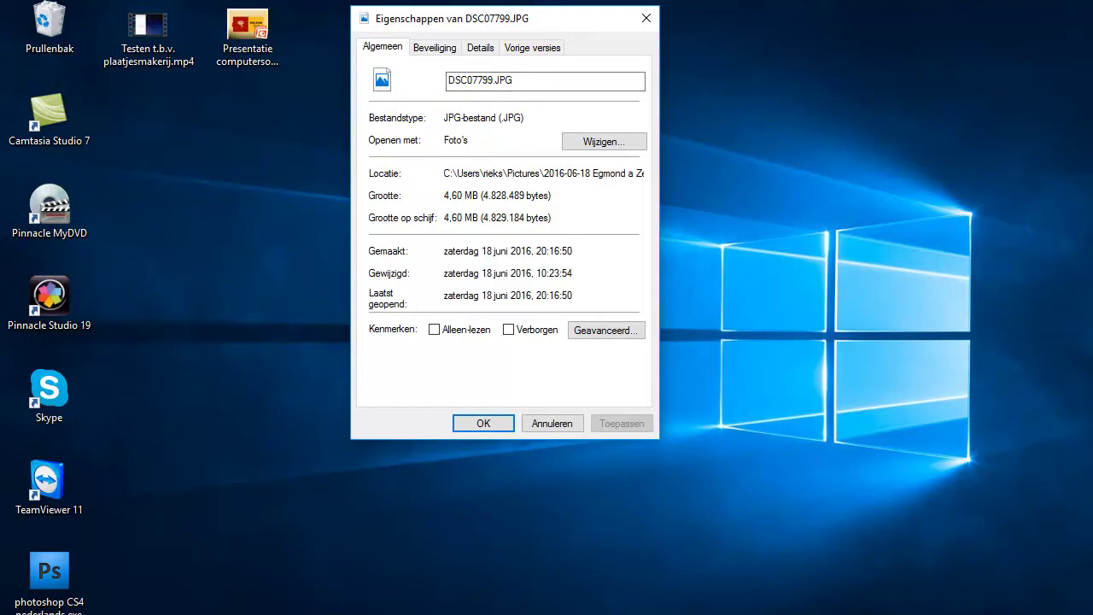
View DSC07799.JPG from the folder in its default app, close the photo and return to its properties.
mouse_move(732, 614)
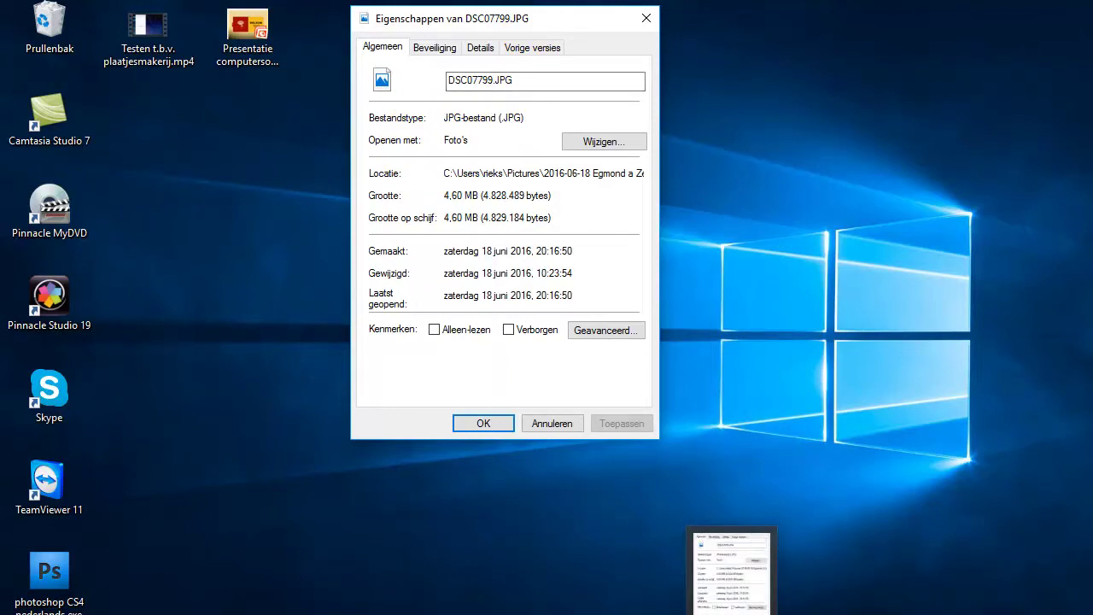
left_click(230, 579)
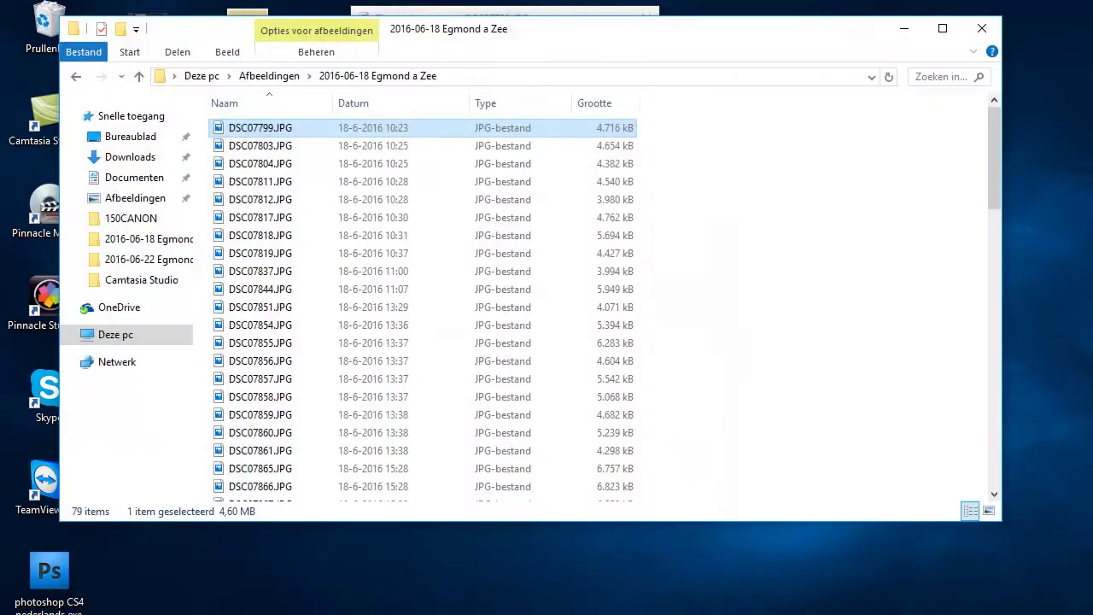
double_click(299, 122)
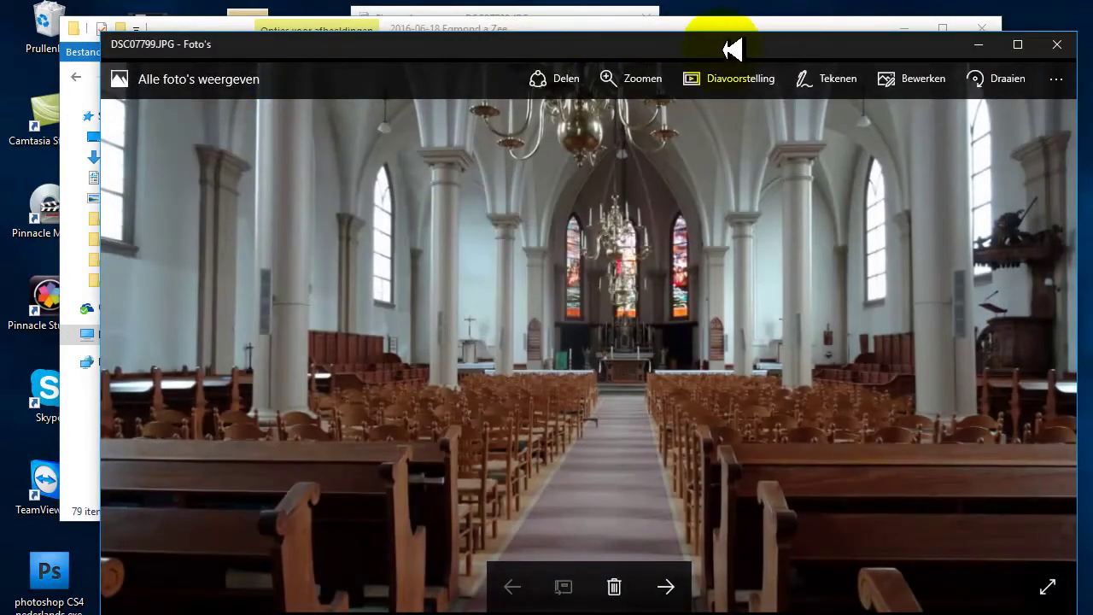
left_click_drag(732, 50, 701, 12)
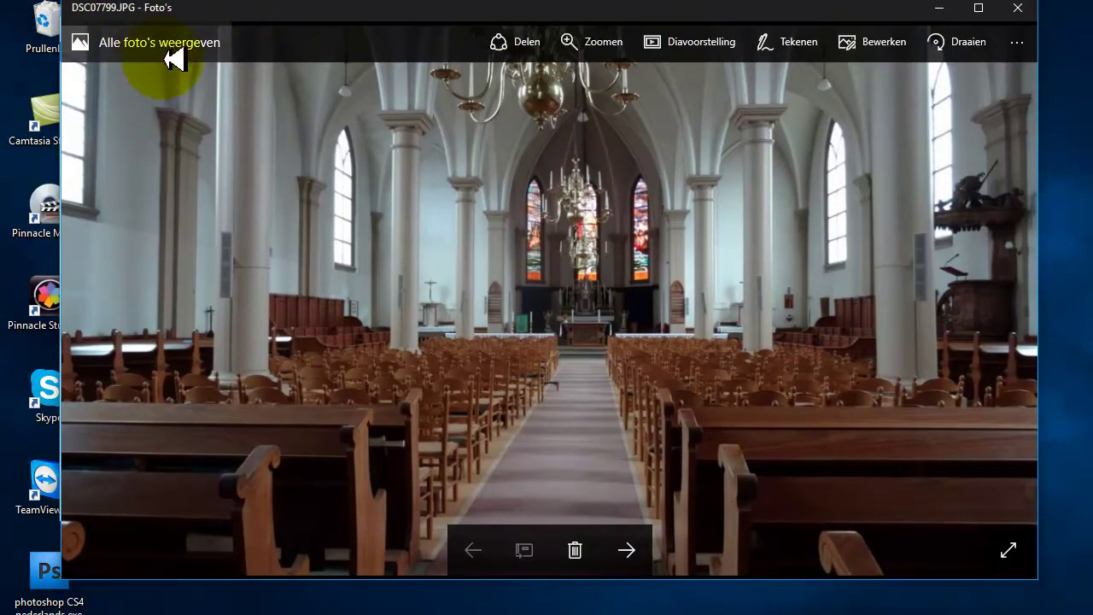
left_click(1021, 7)
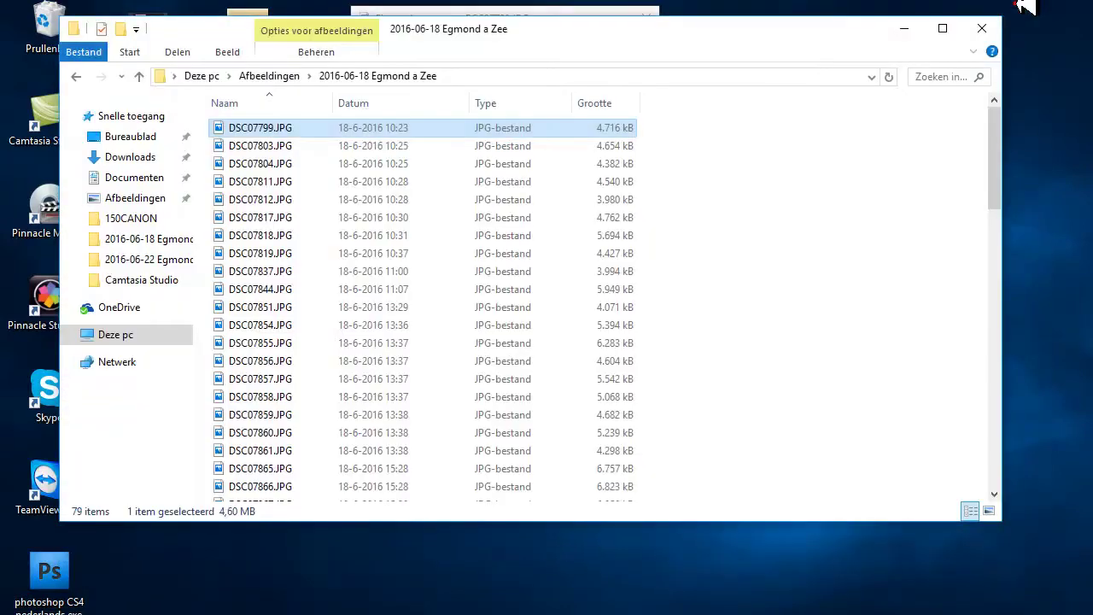
left_click(908, 29)
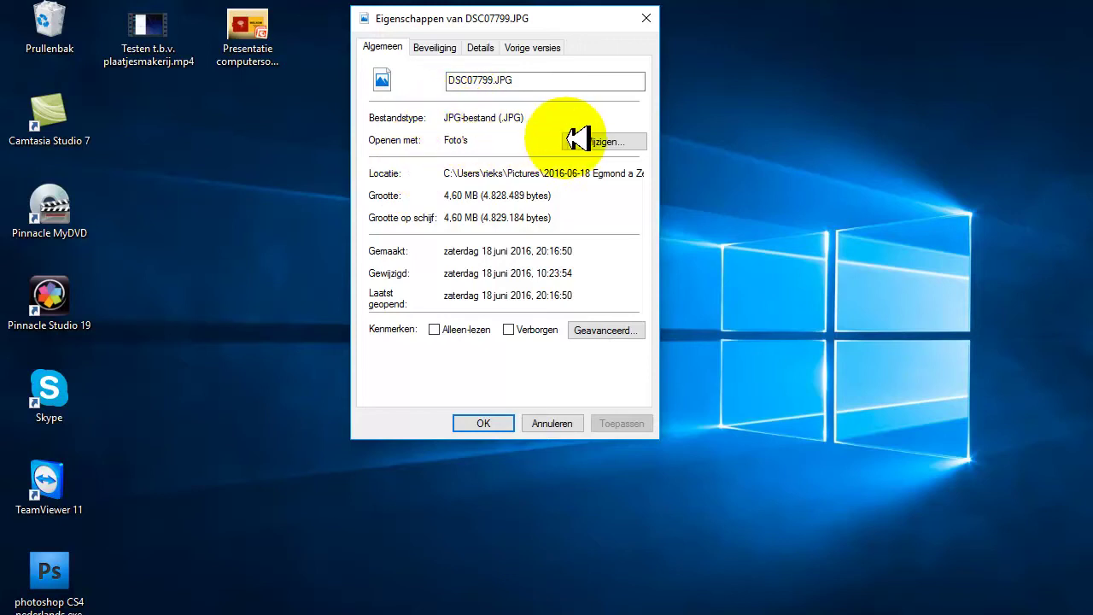
Change the default app for JPG files to Paint from the photo's properties.
left_click(625, 141)
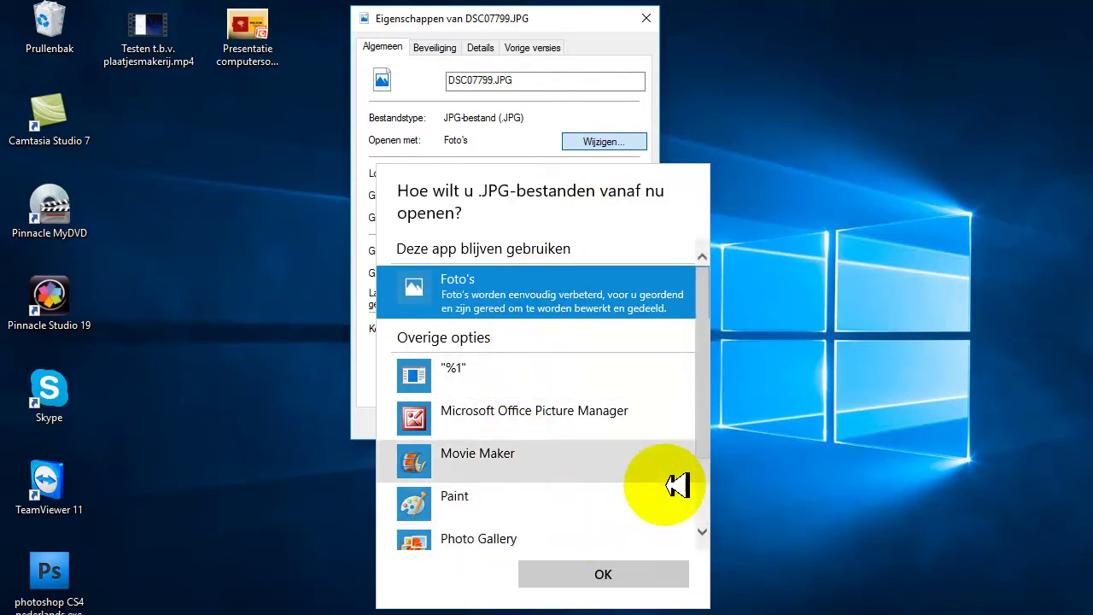
left_click_drag(705, 442, 714, 488)
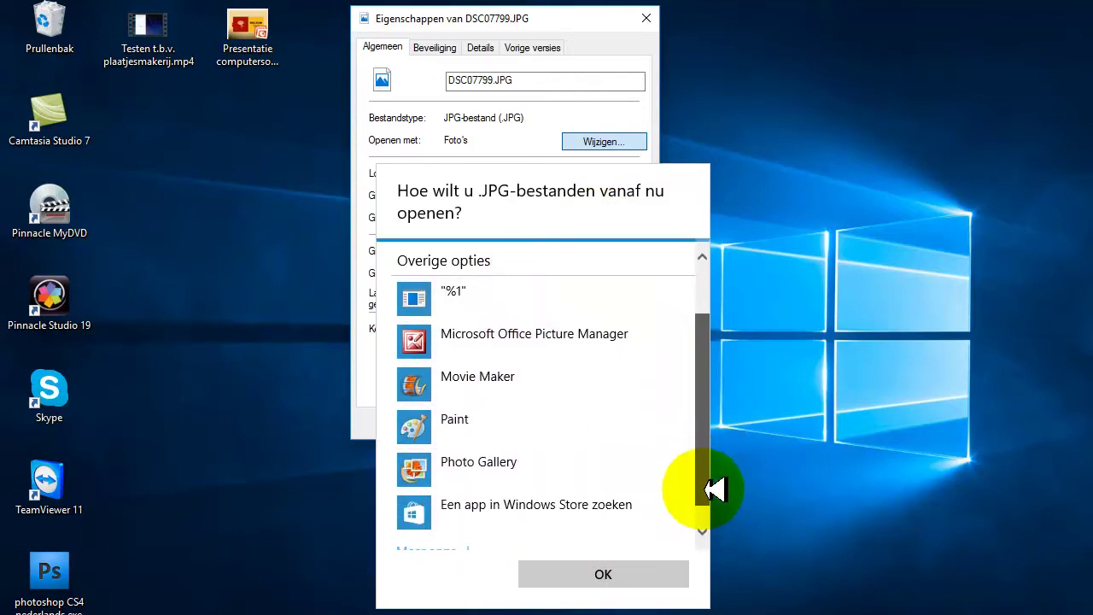
left_click(468, 419)
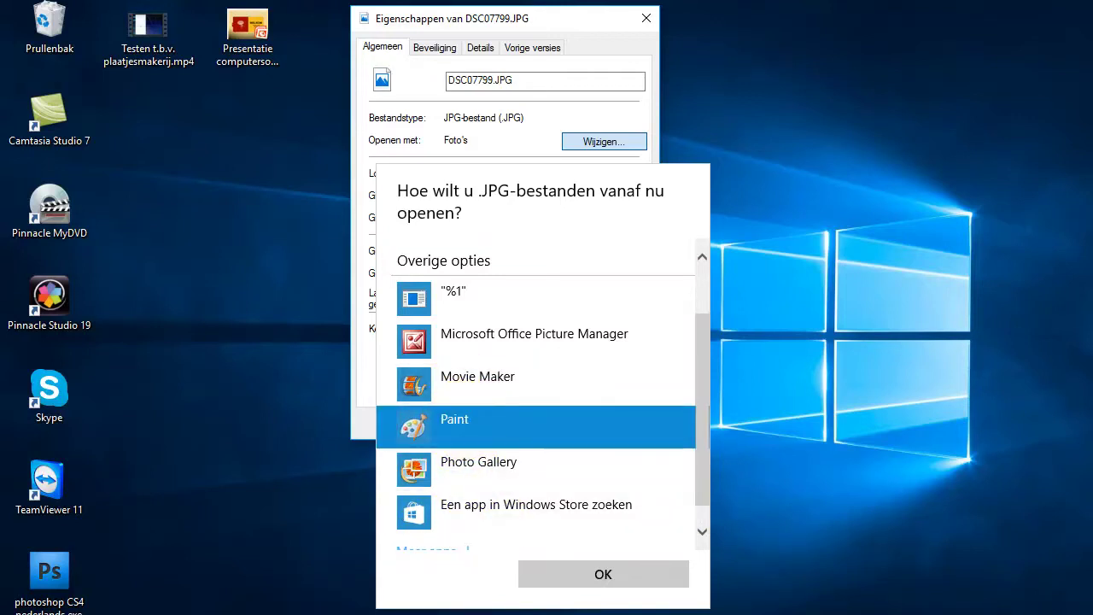
left_click(619, 588)
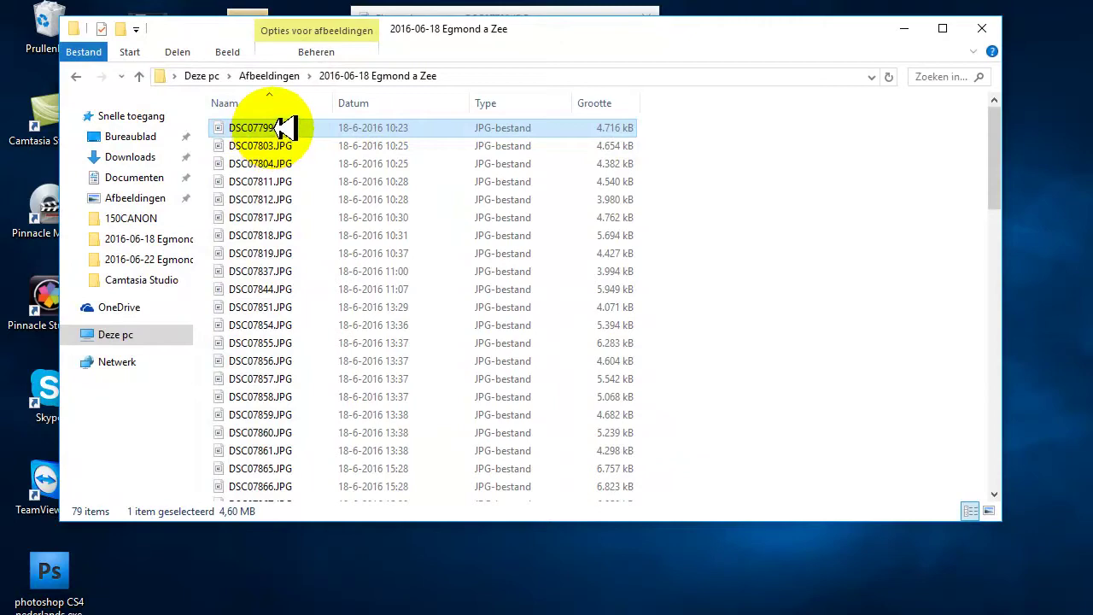
Open DSC07799.JPG from the folder to check its new default app, close it and return to its properties.
left_click(285, 127)
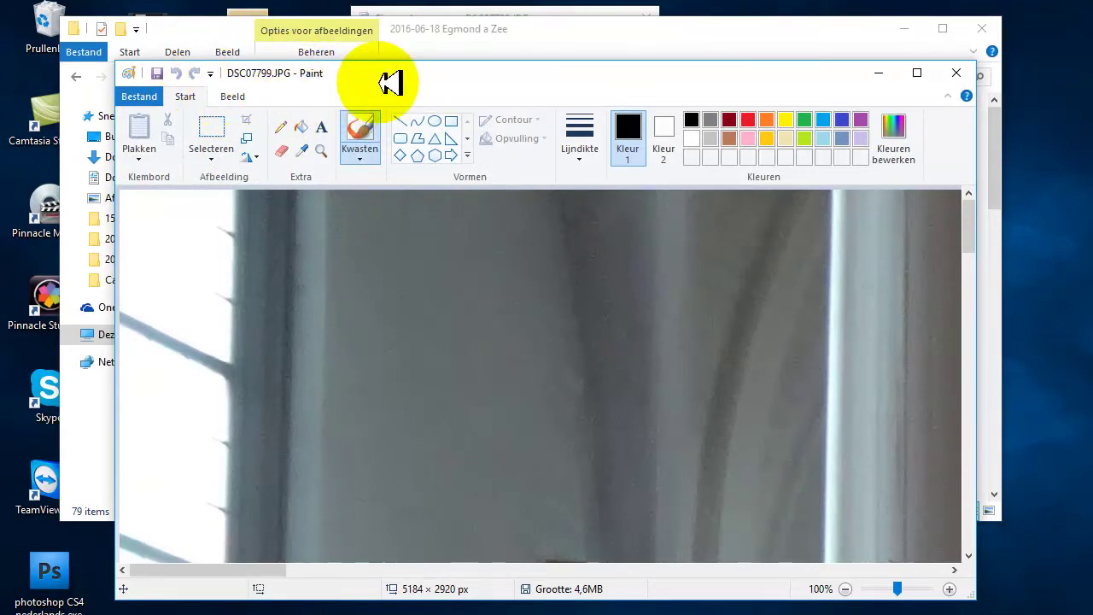
left_click(955, 73)
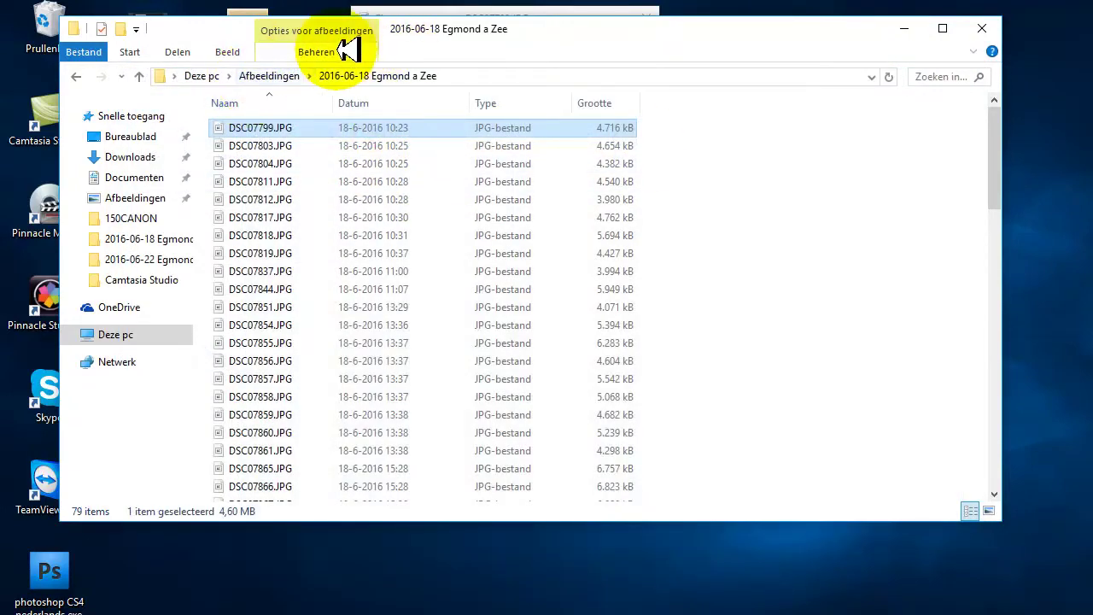
left_click(905, 28)
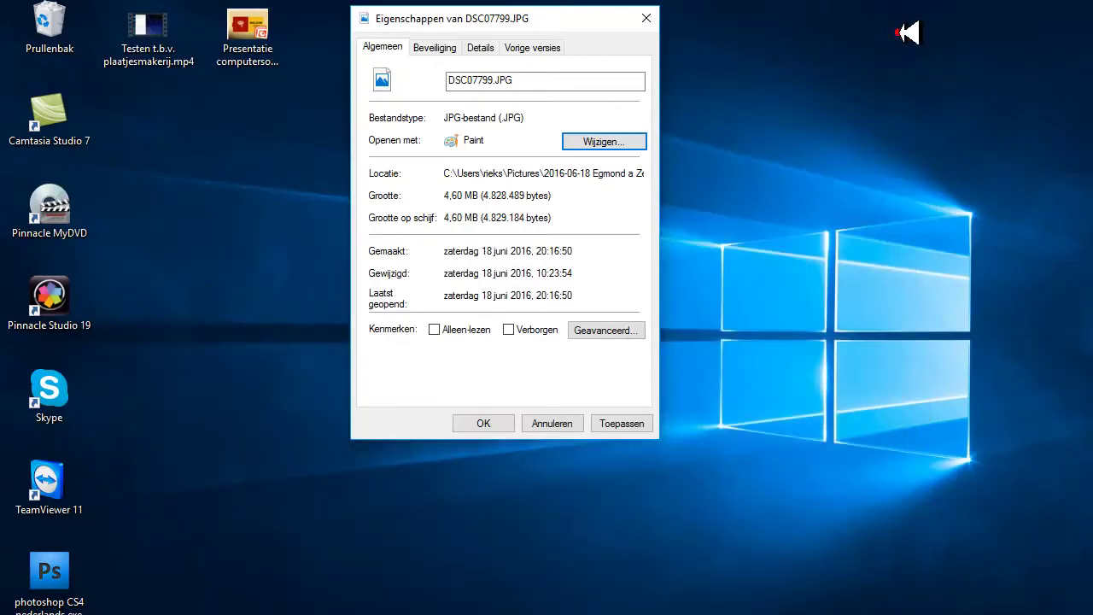
Set the default app for JPG files back to Foto's.
left_click(630, 142)
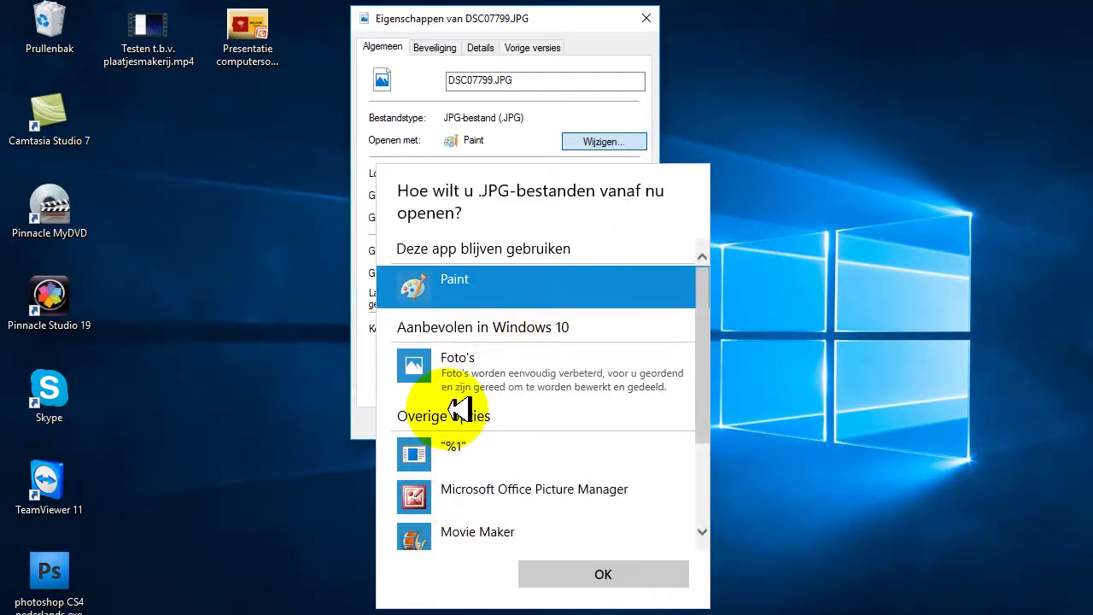
left_click(450, 363)
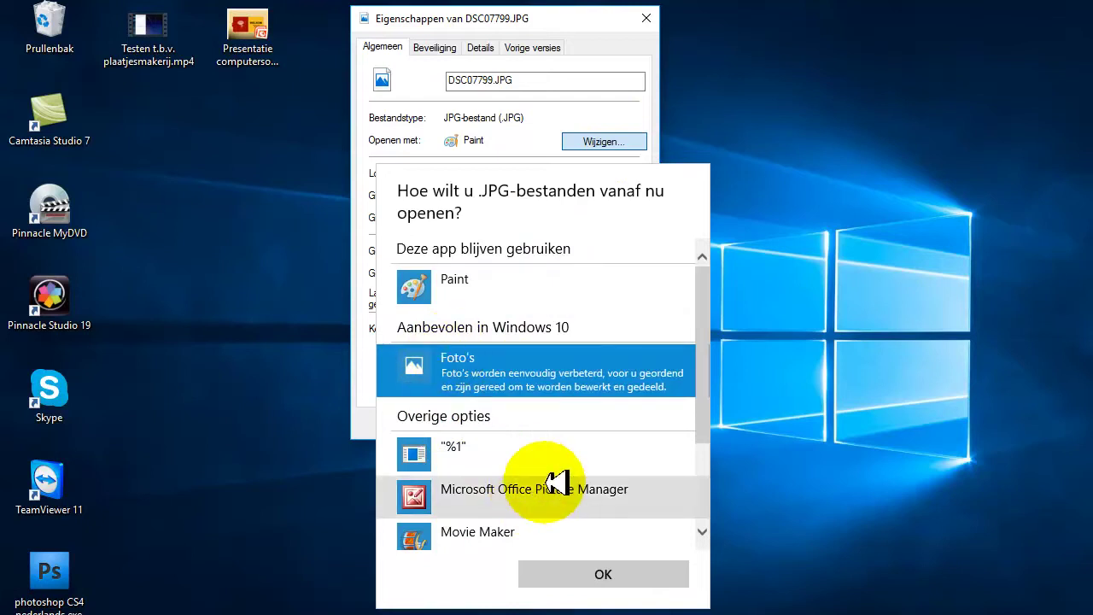
left_click(612, 572)
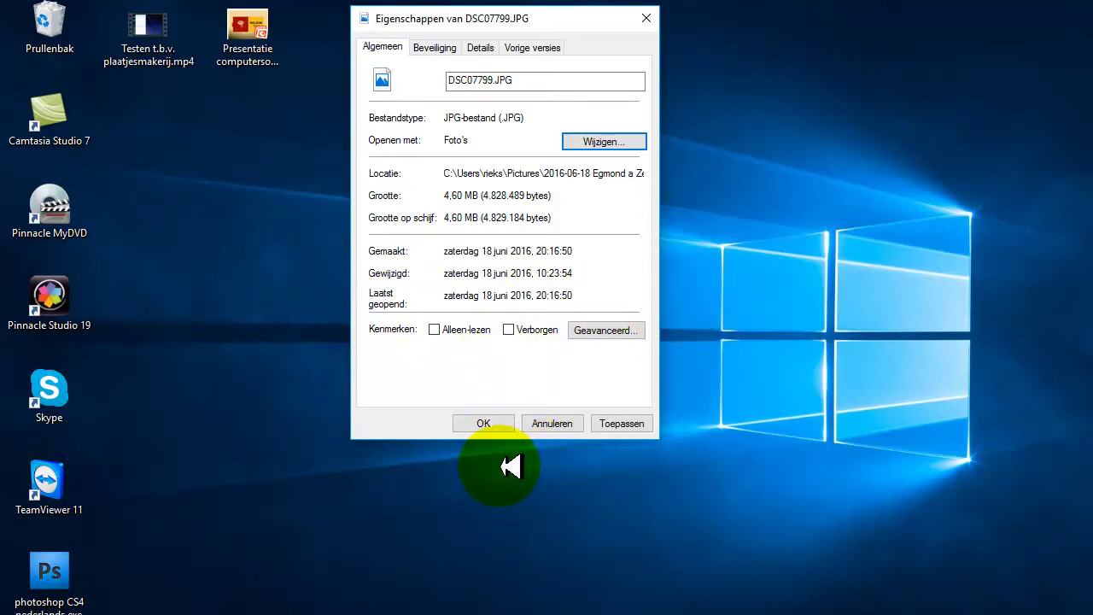
Review the photo's security permissions and its detailed metadata, from the description through image, camera and advanced properties to the file information.
left_click(434, 46)
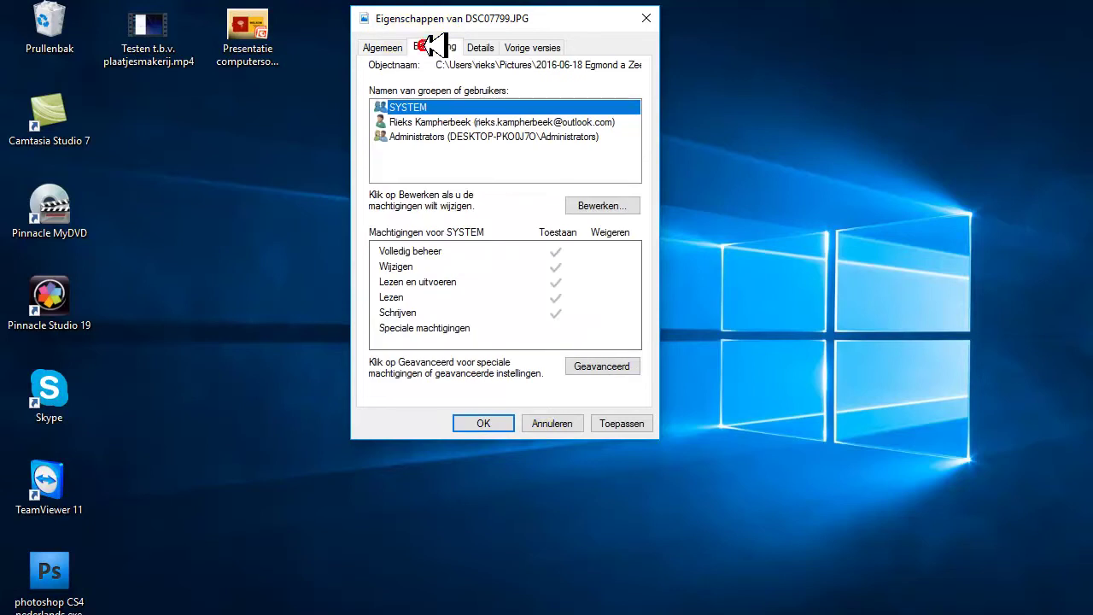
left_click(499, 48)
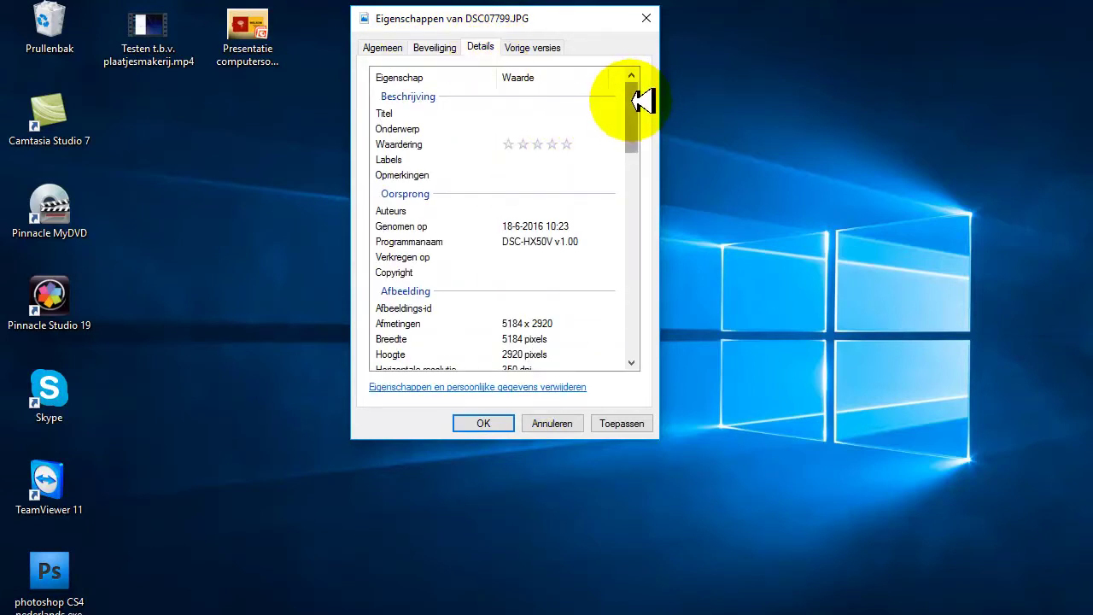
left_click_drag(639, 97, 556, 123)
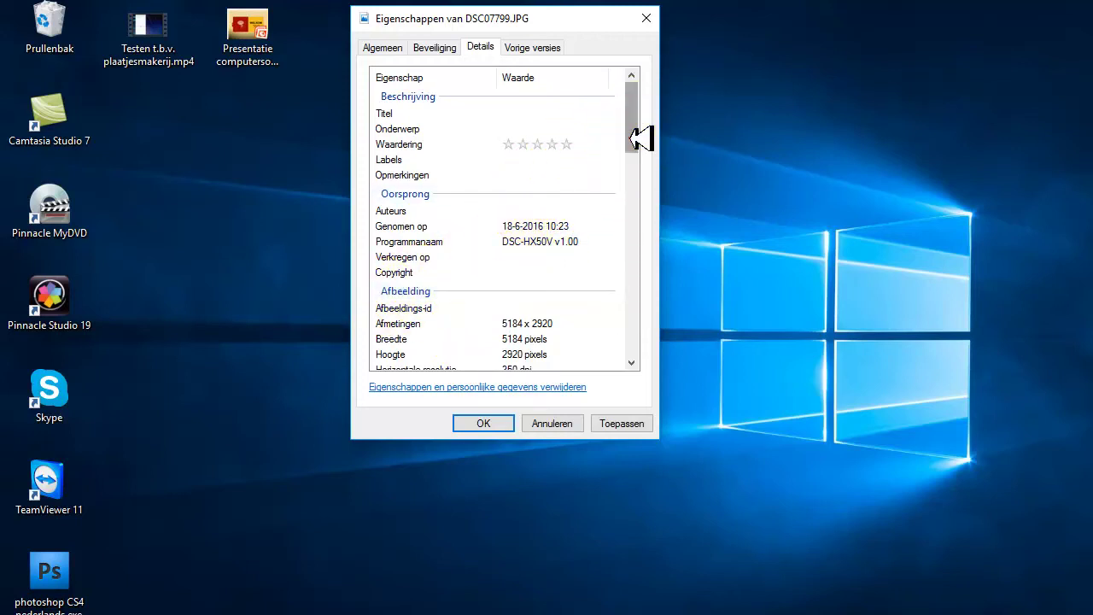
left_click_drag(634, 139, 644, 190)
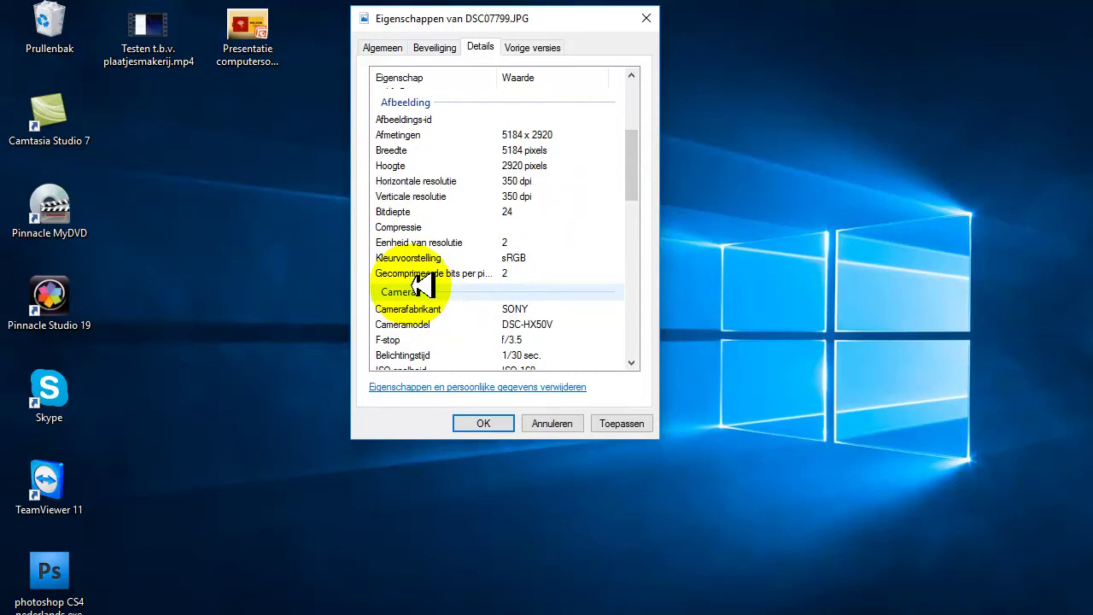
left_click_drag(629, 173, 637, 221)
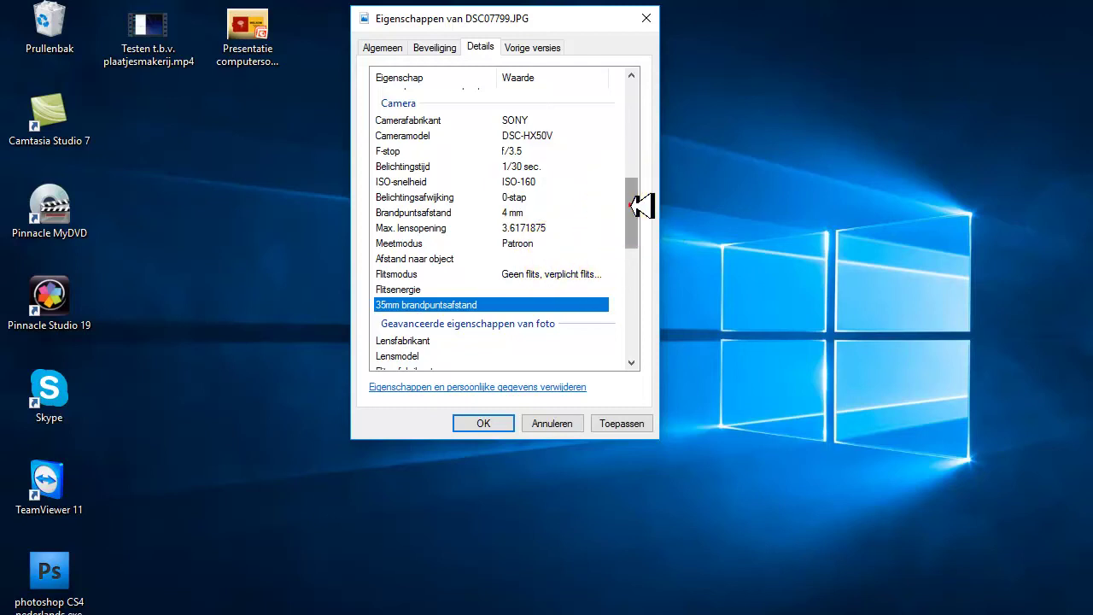
left_click_drag(640, 203, 647, 252)
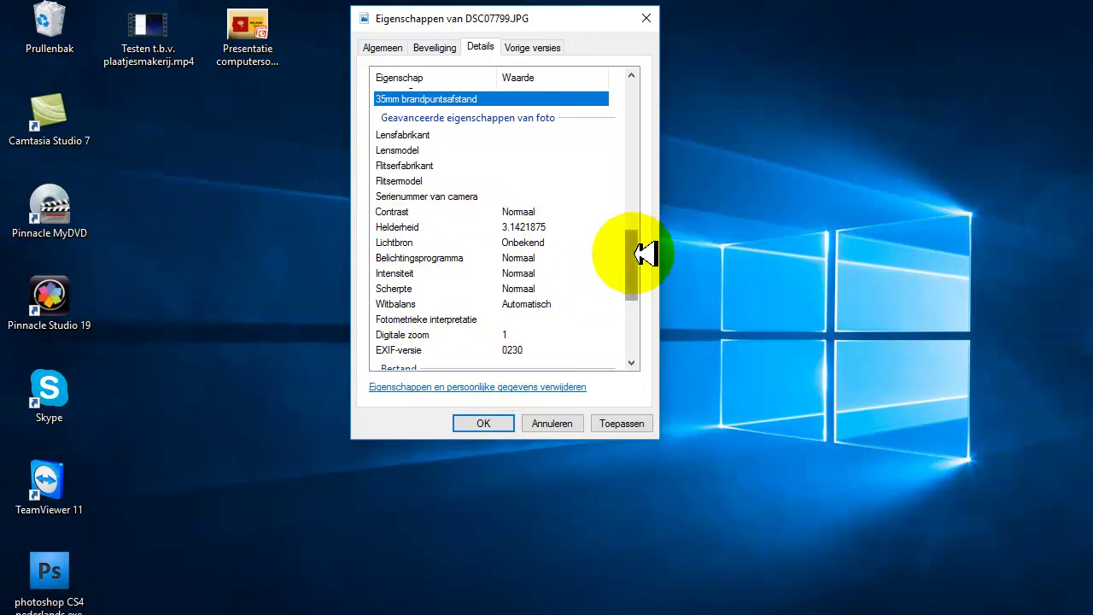
left_click_drag(633, 249, 640, 351)
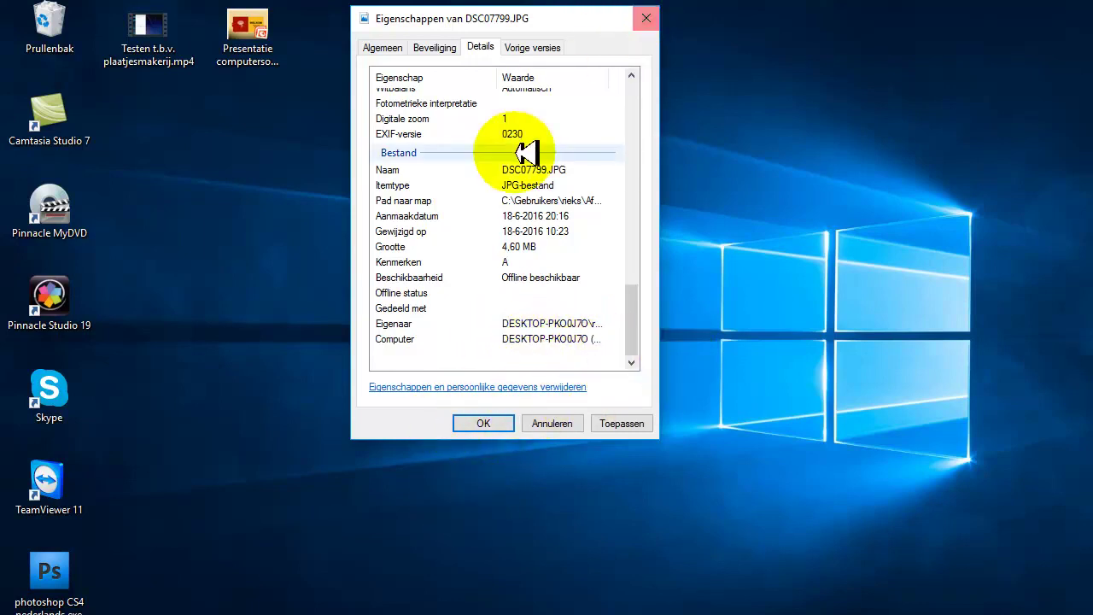
Check DSC07799.JPG for previous versions and close its properties.
left_click(534, 48)
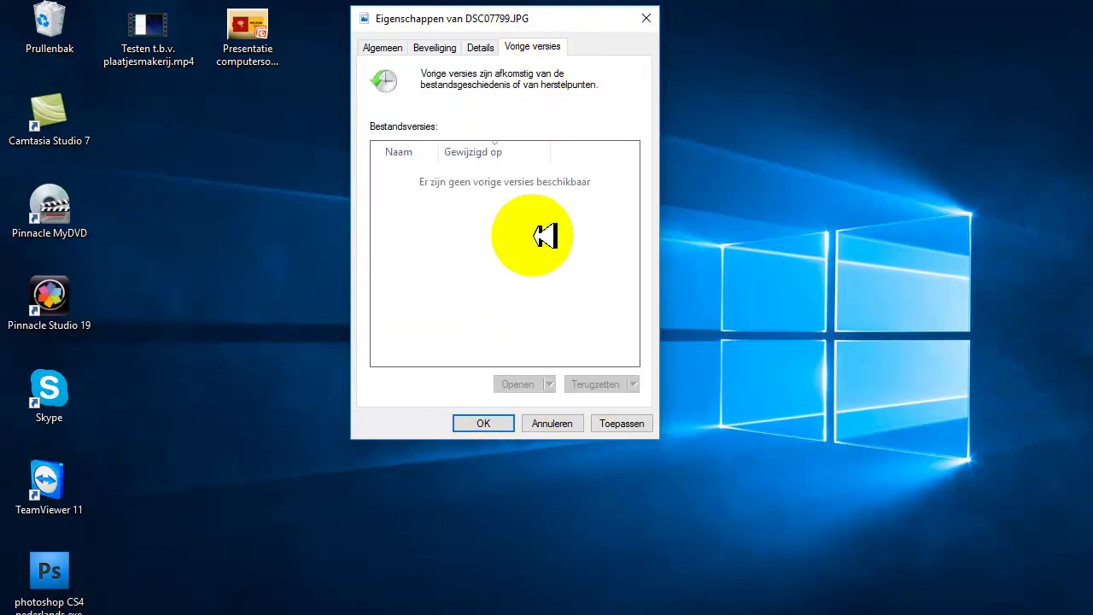
left_click(647, 17)
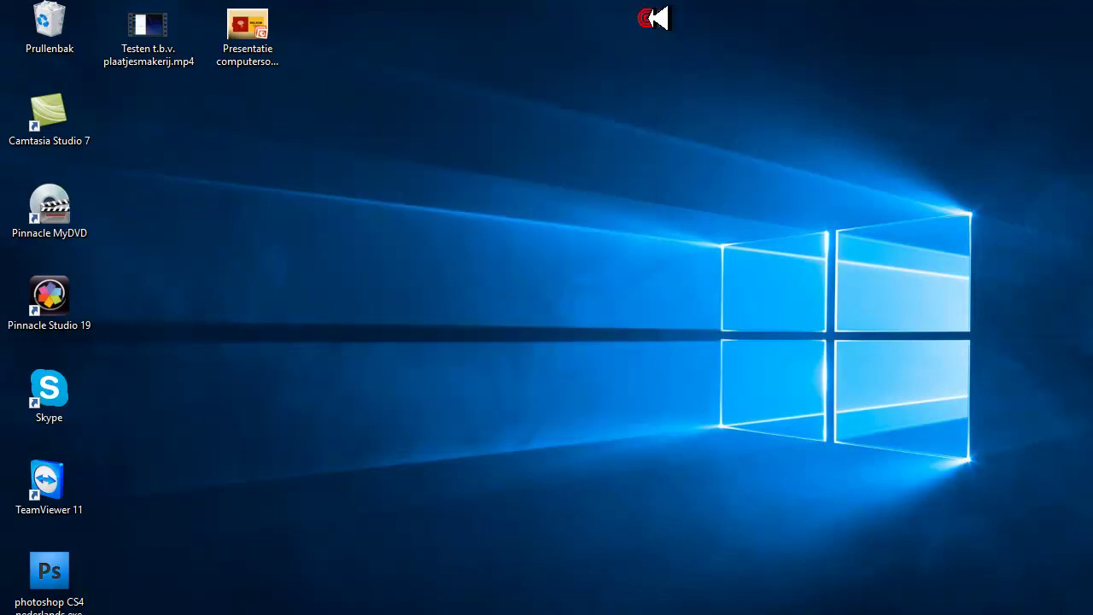